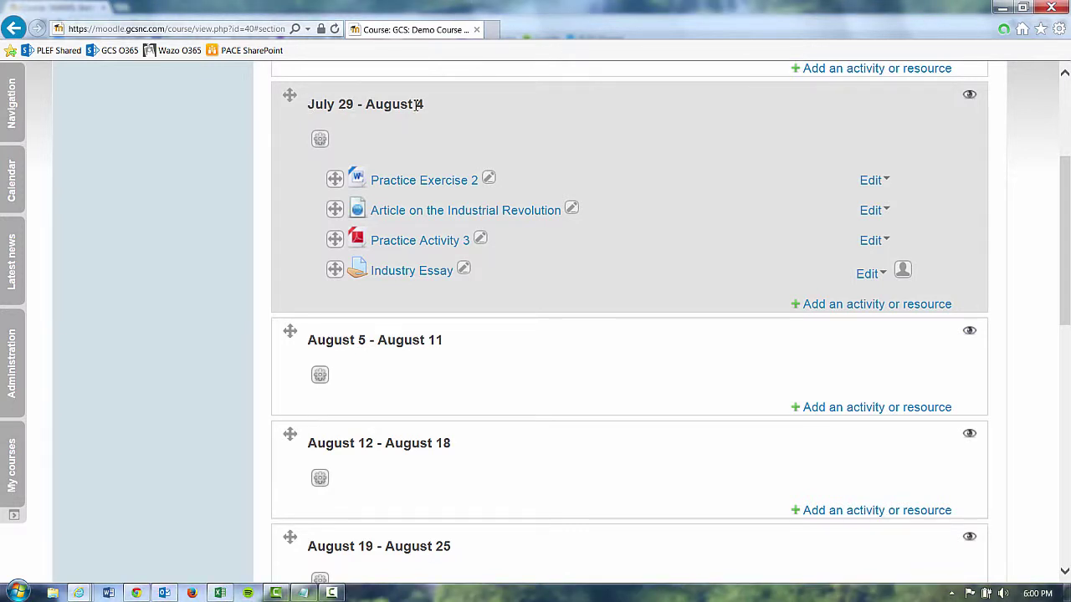
- Rename the July 29 - August 4 section to "Industrial Revolution" instead of its default name and save the change
{"action": "left_click", "coordinate": [321, 141]}
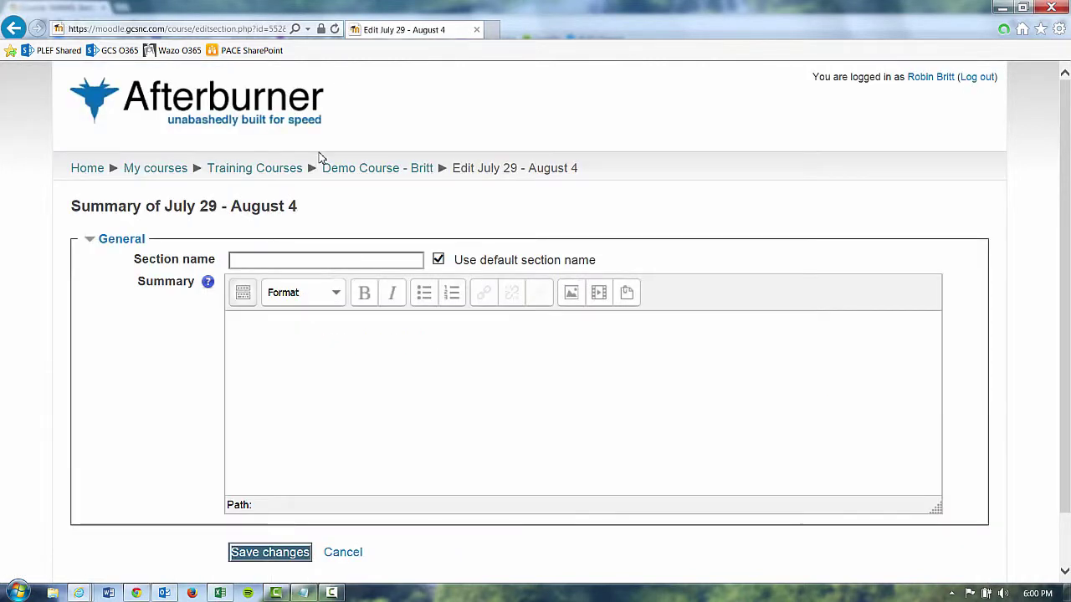
{"action": "left_click", "coordinate": [438, 259]}
{"action": "left_click", "coordinate": [438, 259]}
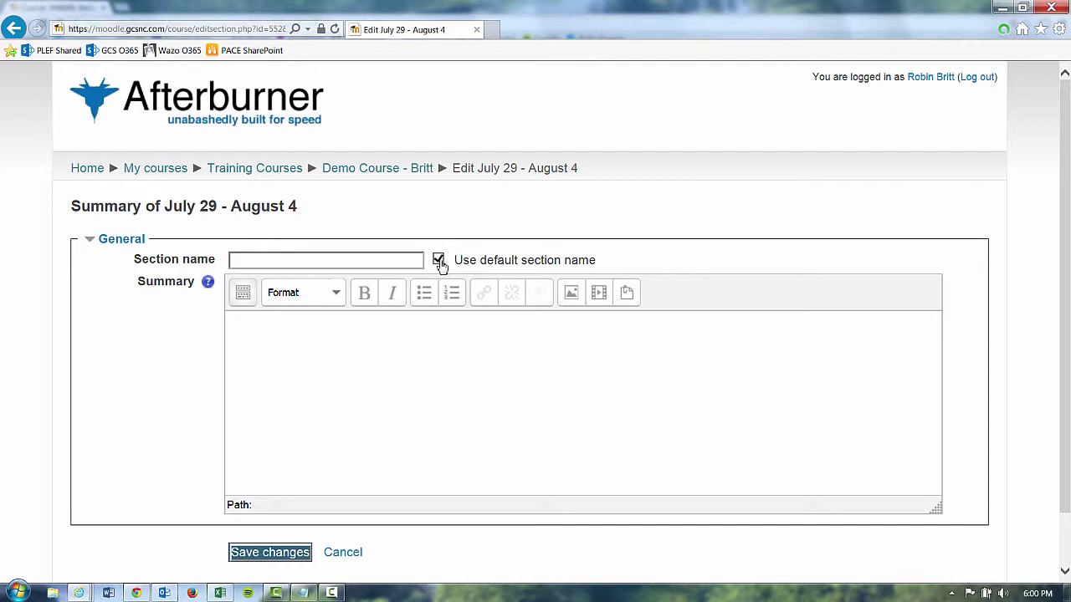
{"action": "left_click", "coordinate": [312, 264]}
{"action": "type", "text": "Industrial Revolution"}
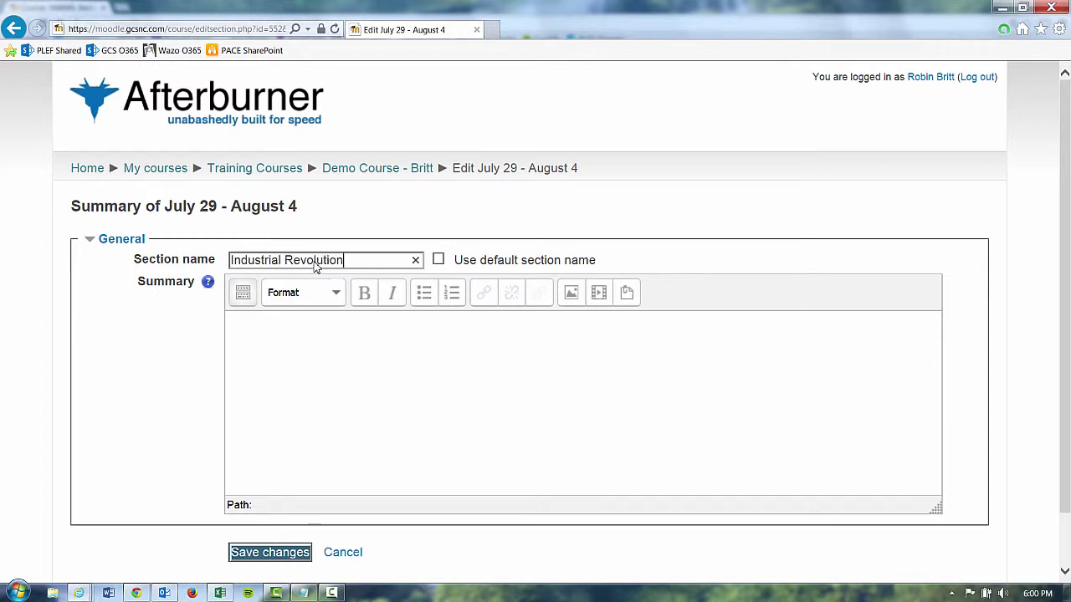
{"action": "left_click", "coordinate": [310, 350]}
{"action": "scroll", "coordinate": [134, 338], "scroll_direction": "down", "scroll_amount": 1}
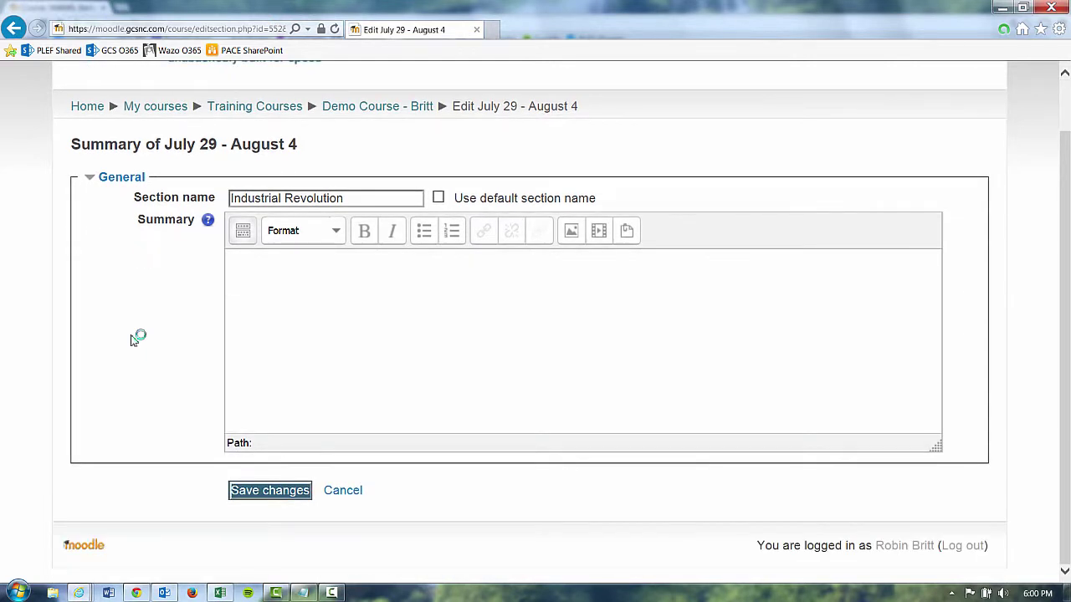
{"action": "left_click", "coordinate": [266, 491]}
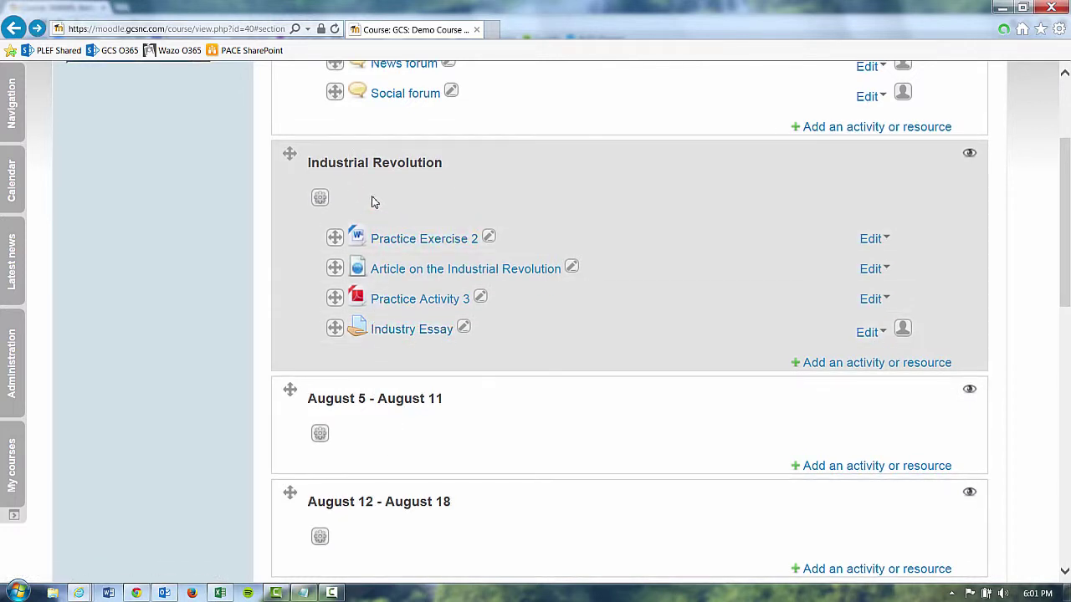
- Restore the default section name for the Industrial Revolution section and save the change
{"action": "left_click", "coordinate": [319, 199]}
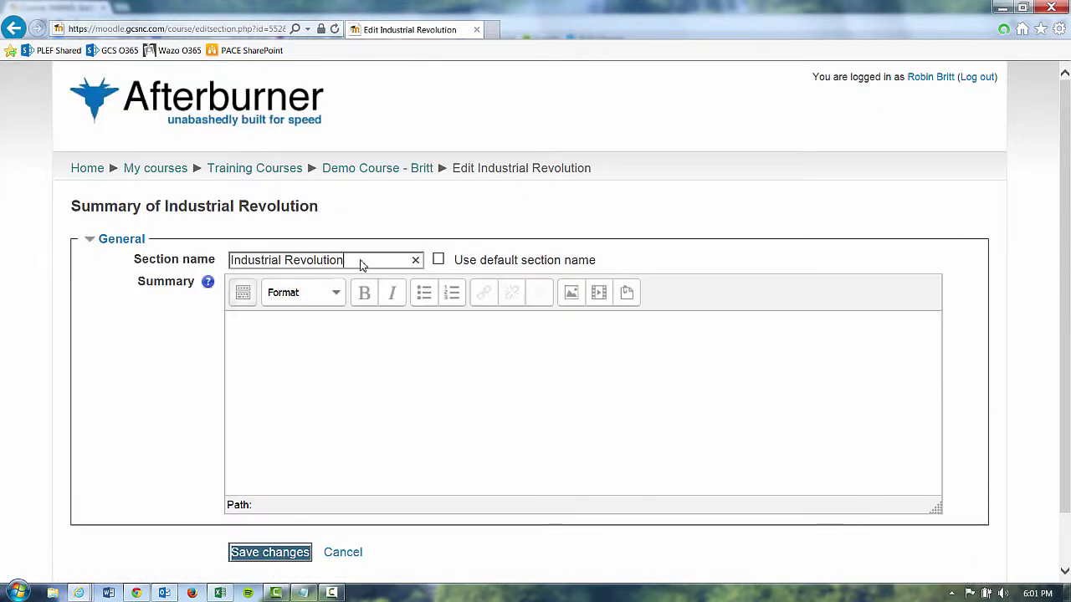
{"action": "type", "text": "#2"}
{"action": "left_click", "coordinate": [438, 260]}
{"action": "scroll", "coordinate": [191, 380], "scroll_direction": "down", "scroll_amount": 1}
{"action": "left_click", "coordinate": [258, 493]}
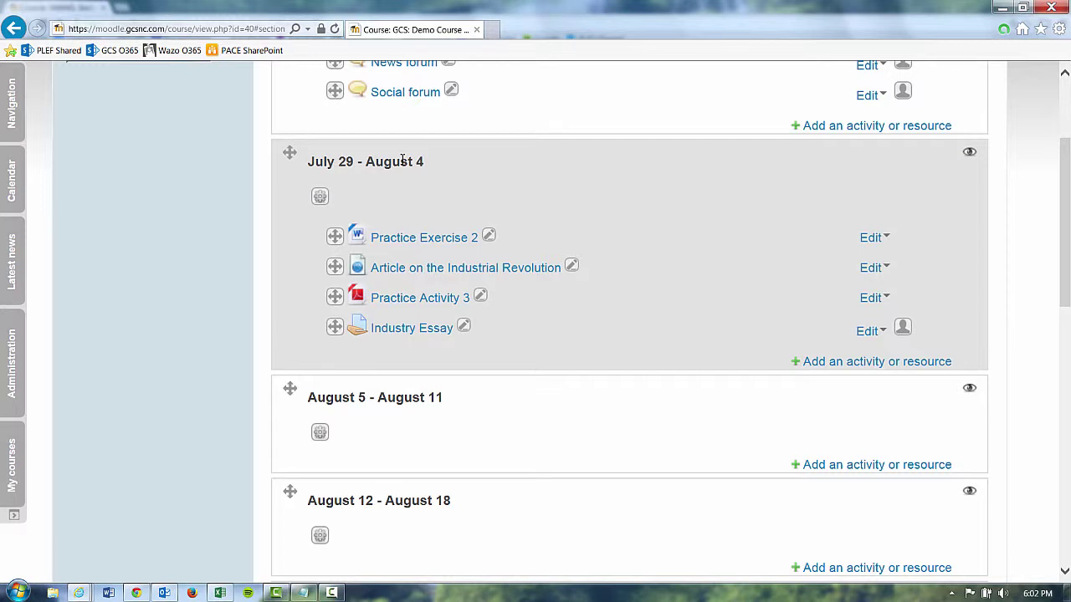
{"action": "left_click_drag", "start_coordinate": [425, 162], "coordinate": [316, 165]}
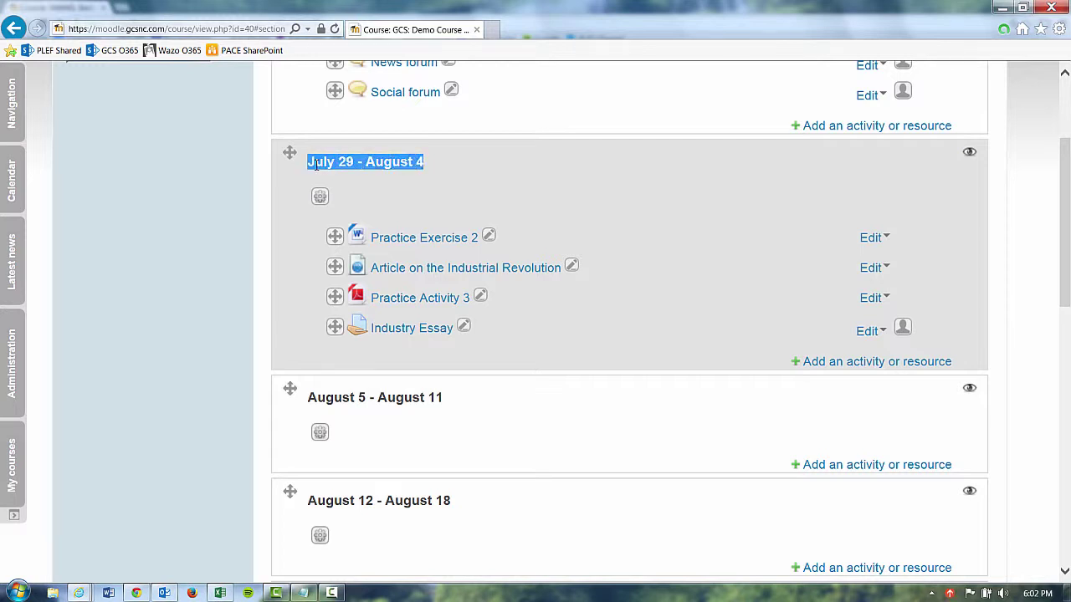
{"action": "left_click", "coordinate": [285, 349]}
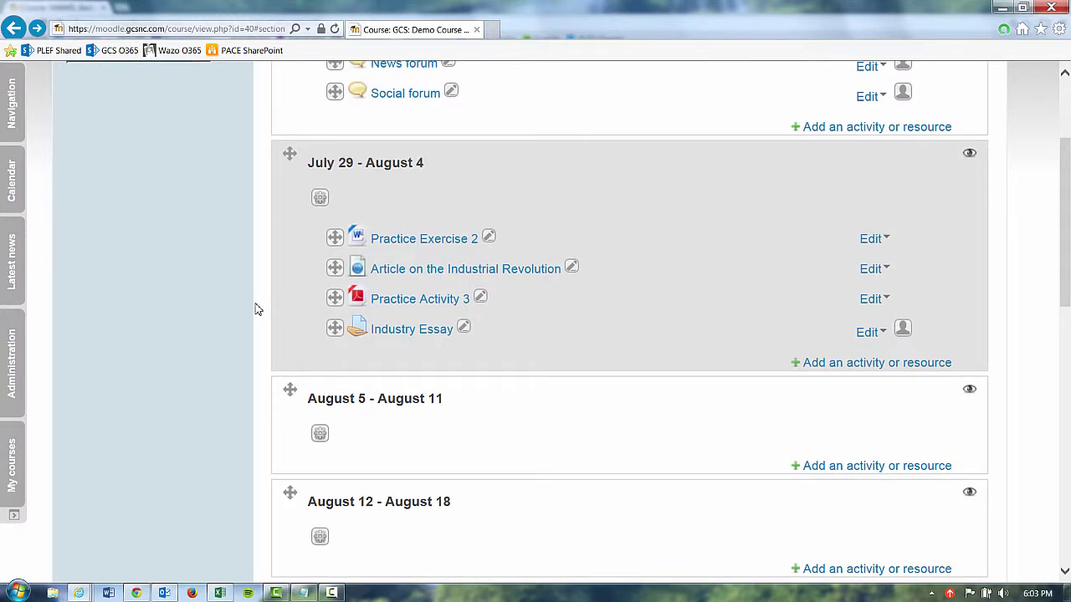
- Change the course format to Topics format in the course settings and save the changes
{"action": "left_click", "coordinate": [14, 357]}
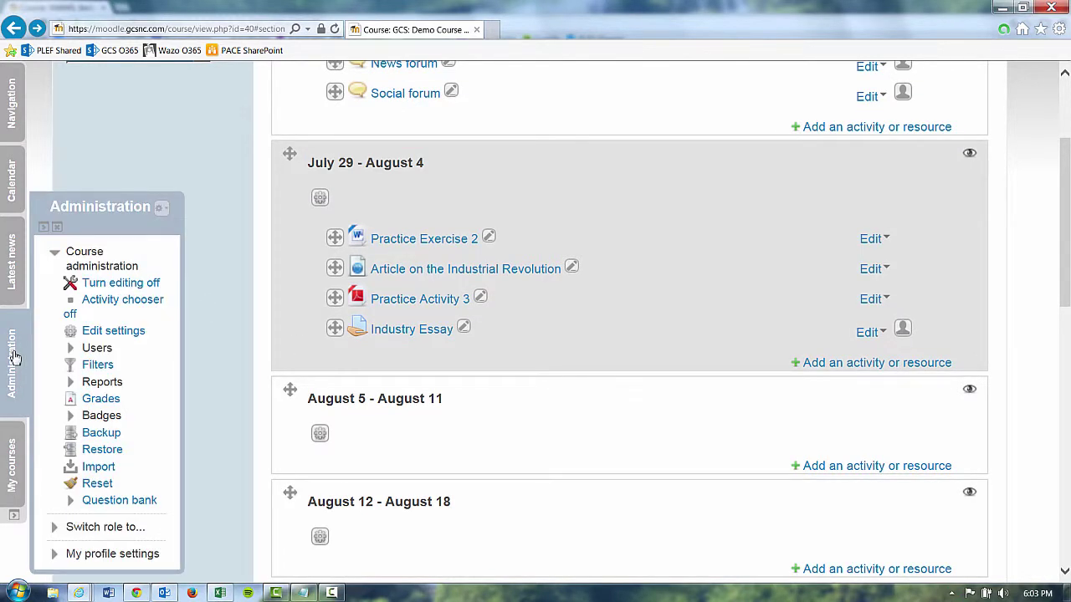
{"action": "left_click", "coordinate": [115, 333]}
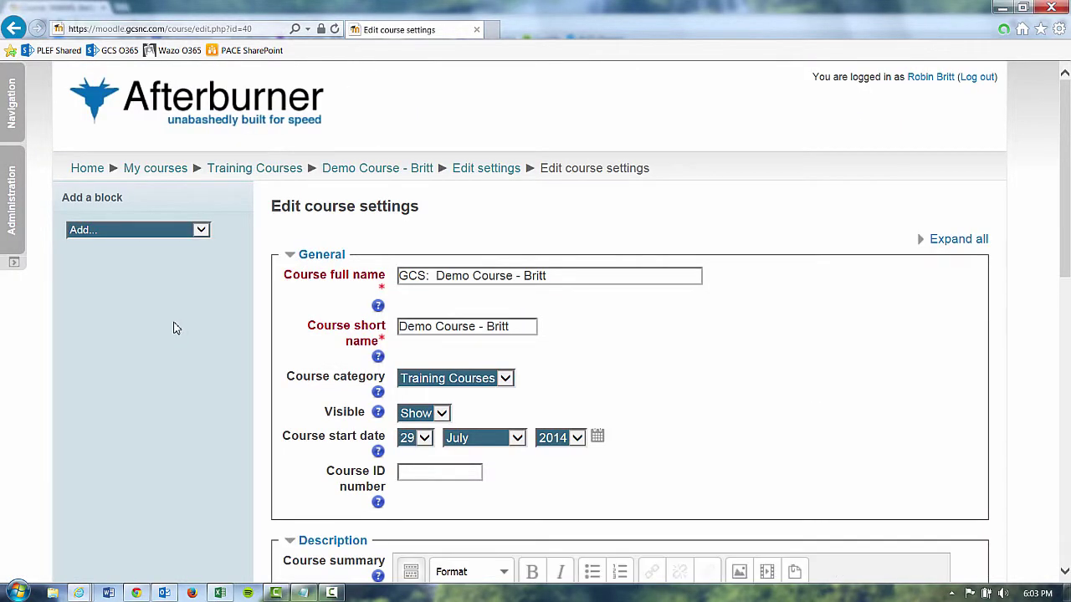
{"action": "scroll", "coordinate": [174, 328], "scroll_direction": "down", "scroll_amount": 10}
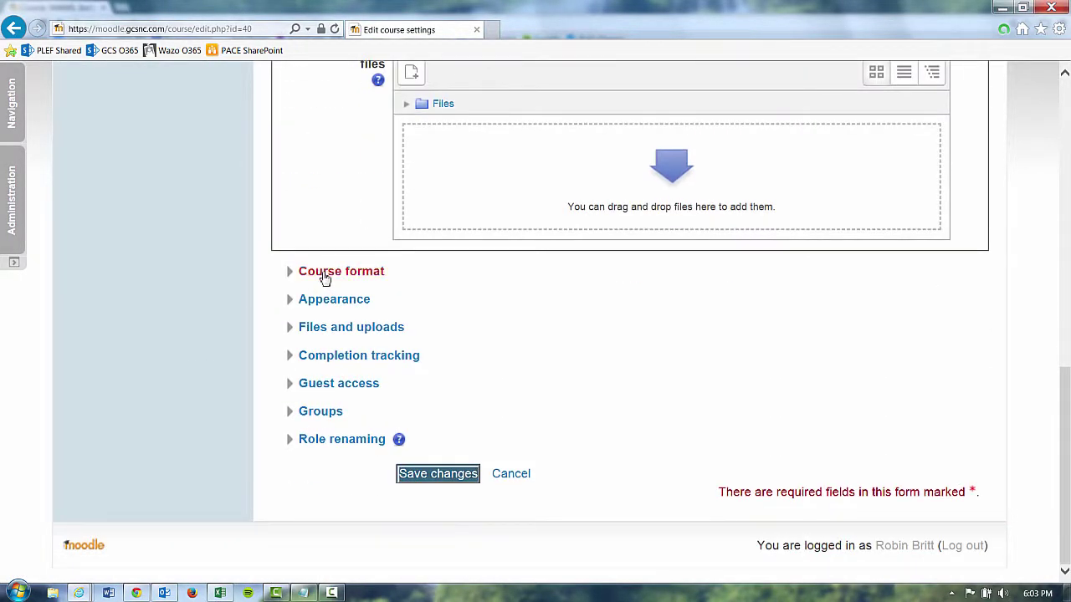
{"action": "left_click", "coordinate": [326, 273]}
{"action": "left_click", "coordinate": [432, 295]}
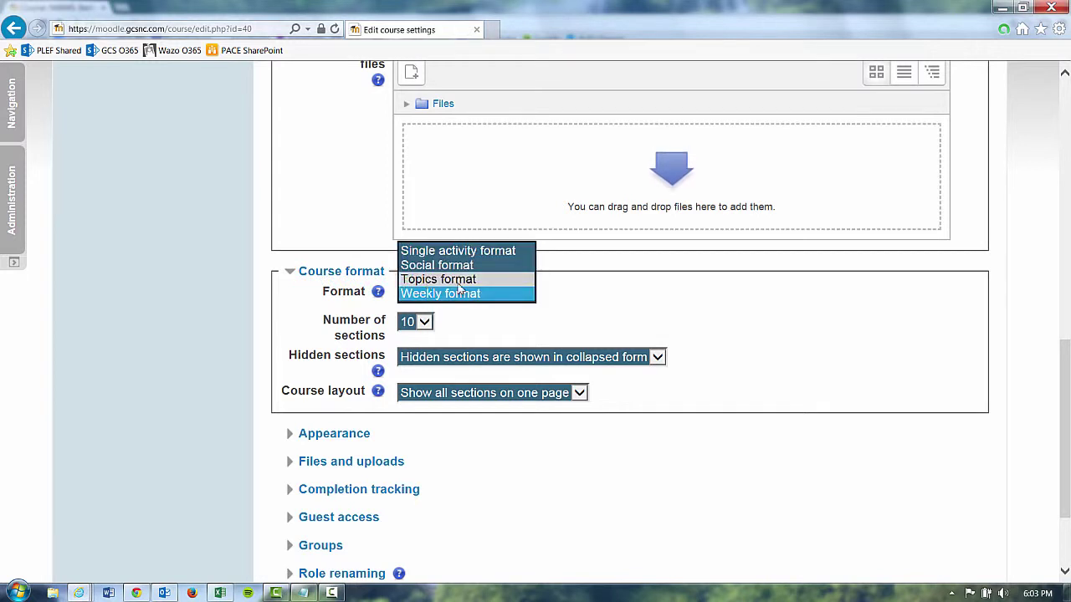
{"action": "left_click", "coordinate": [459, 281]}
{"action": "scroll", "coordinate": [490, 552], "scroll_direction": "down", "scroll_amount": 3}
{"action": "left_click", "coordinate": [450, 479]}
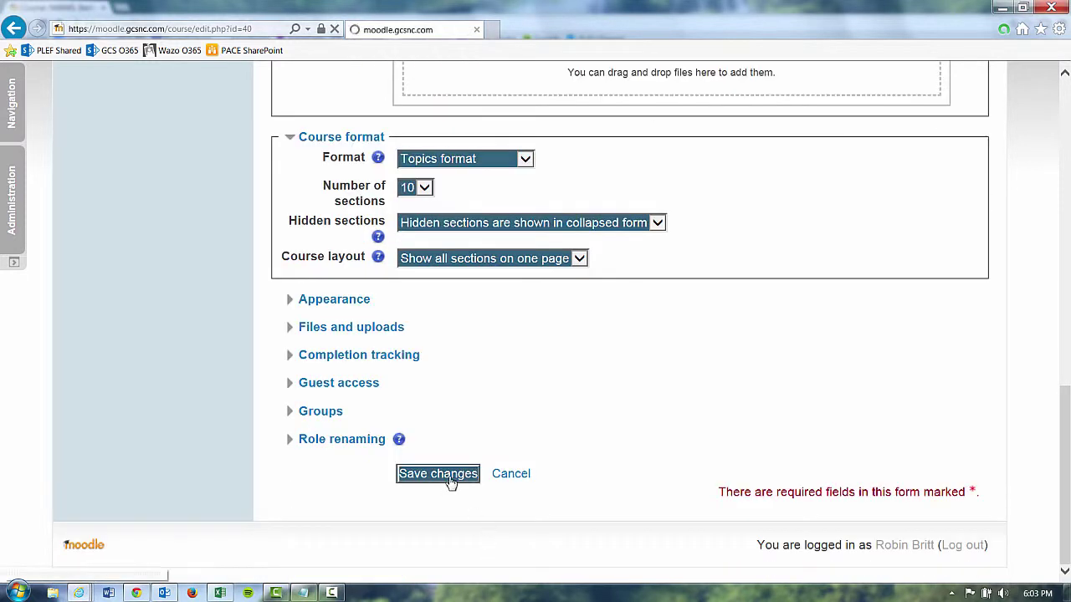
- Rename the Topic 1 section to "Industrial Revolution" instead of its default name and save it
{"action": "left_click", "coordinate": [325, 406]}
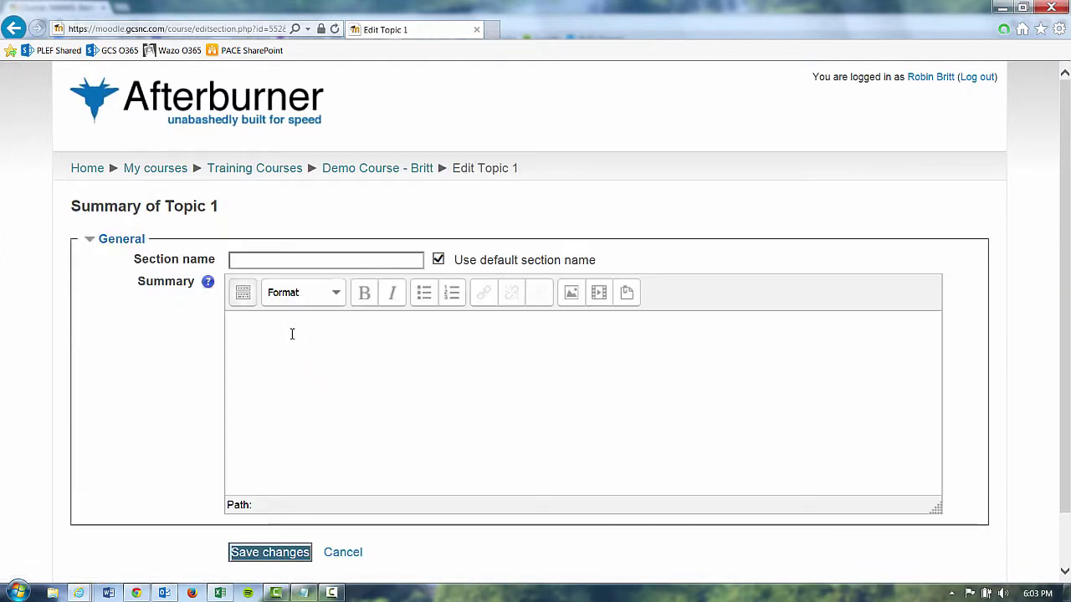
{"action": "left_click", "coordinate": [437, 259]}
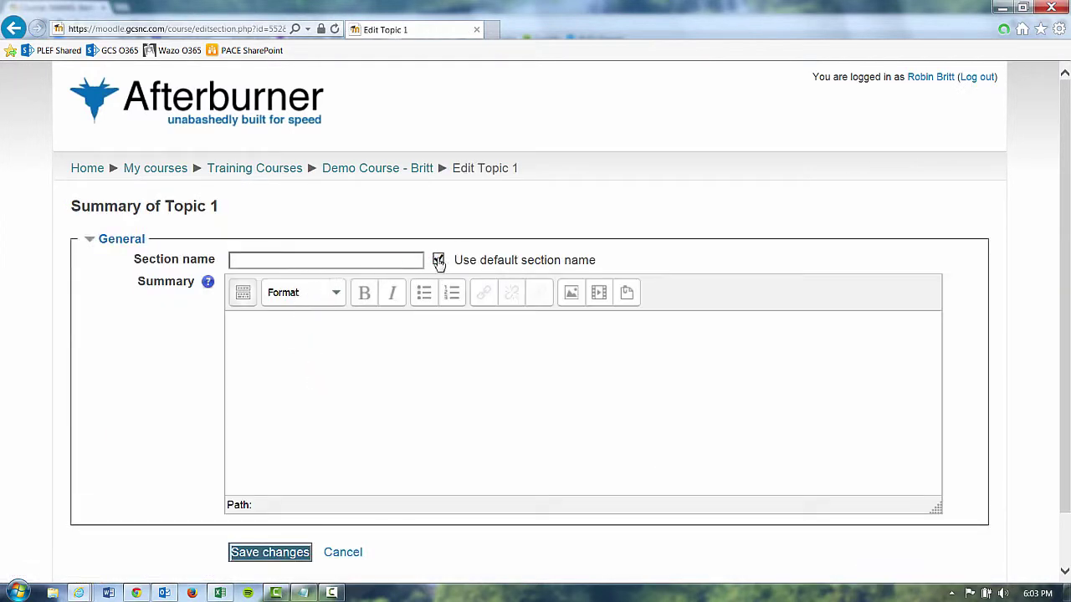
{"action": "left_click", "coordinate": [389, 264]}
{"action": "type", "text": "Industrial Revolution"}
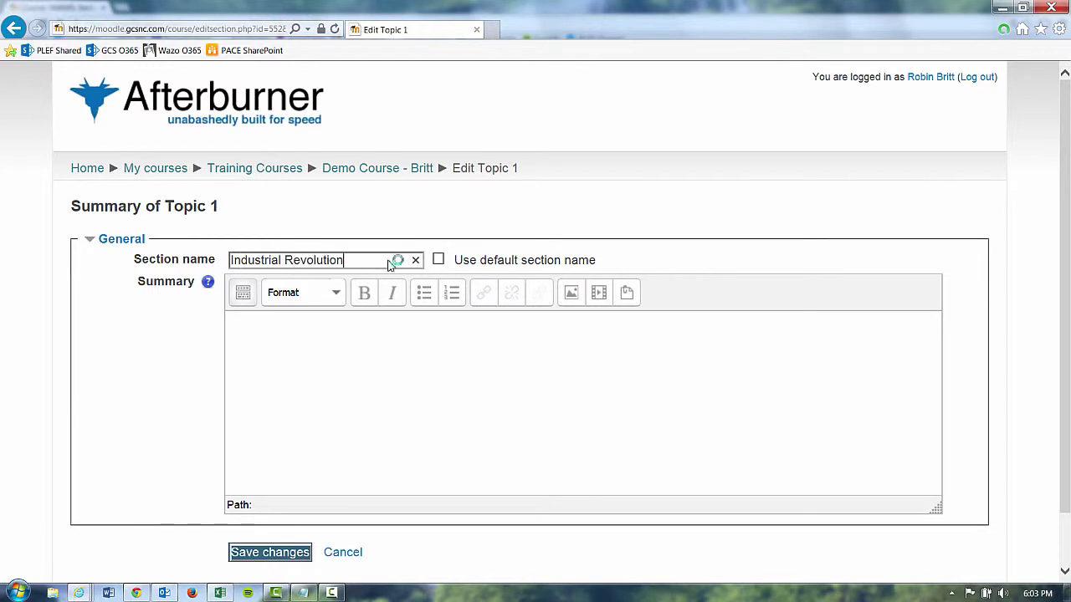
{"action": "scroll", "coordinate": [251, 418], "scroll_direction": "down", "scroll_amount": 1}
{"action": "left_click", "coordinate": [259, 493]}
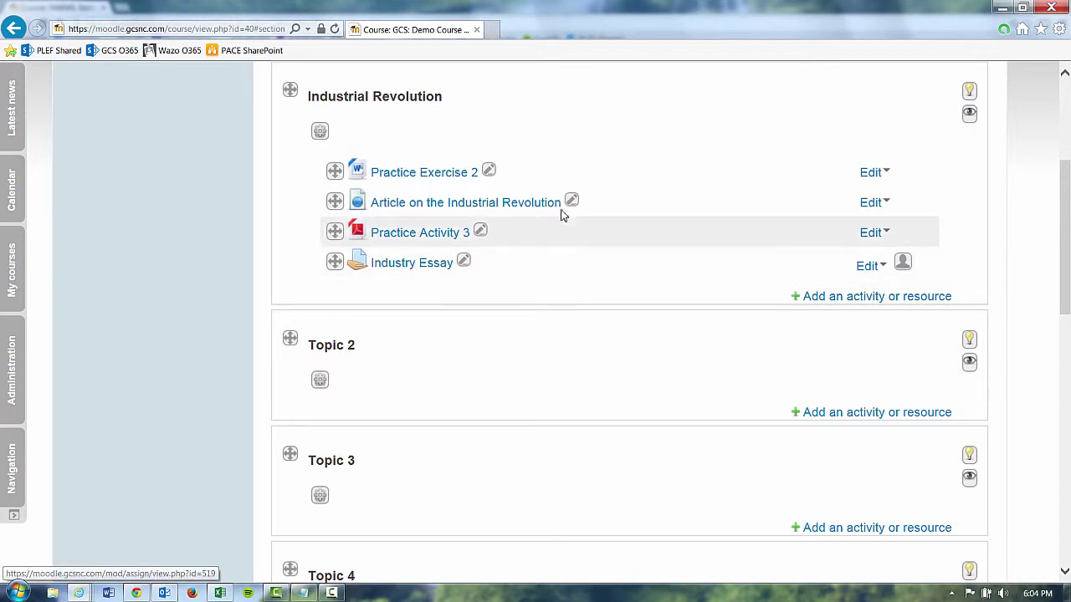
- Add a Label resource to the Industrial Revolution section with the text "Required Activities"
{"action": "left_click", "coordinate": [819, 296]}
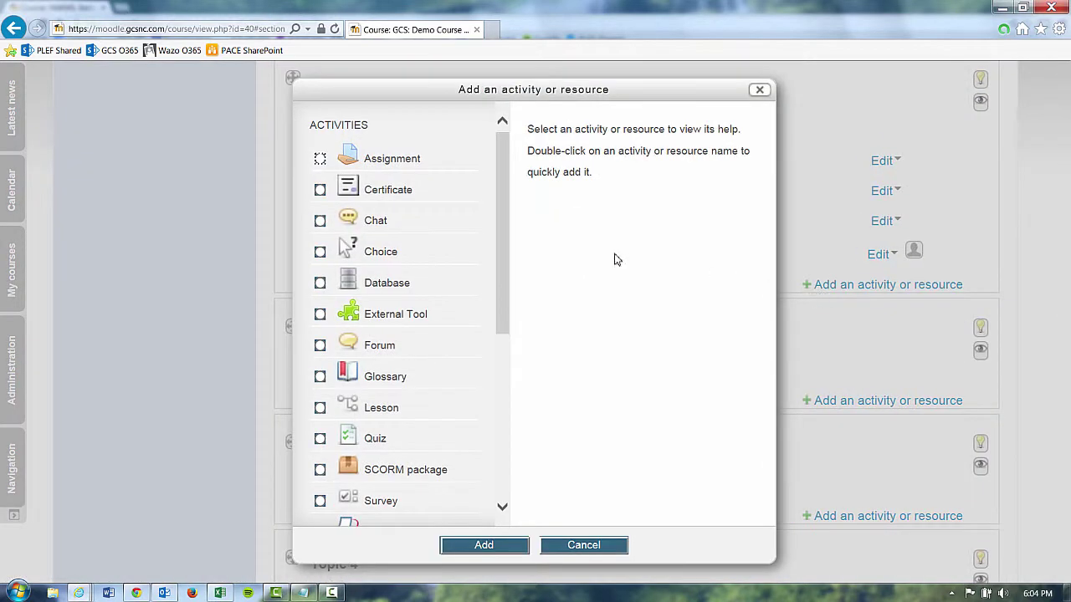
{"action": "left_click_drag", "start_coordinate": [502, 176], "coordinate": [501, 397]}
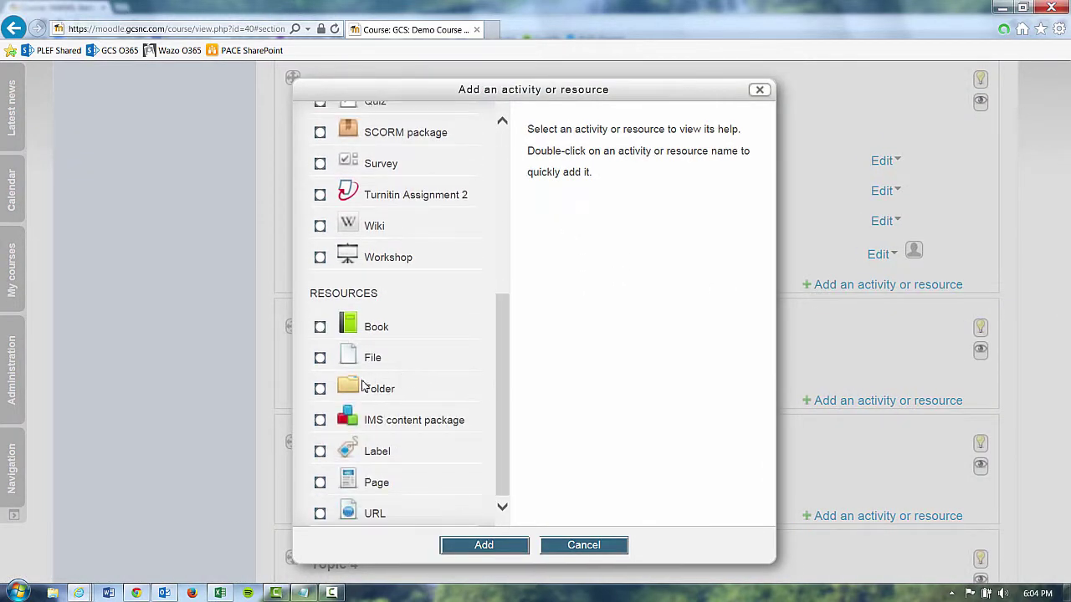
{"action": "left_click", "coordinate": [320, 451]}
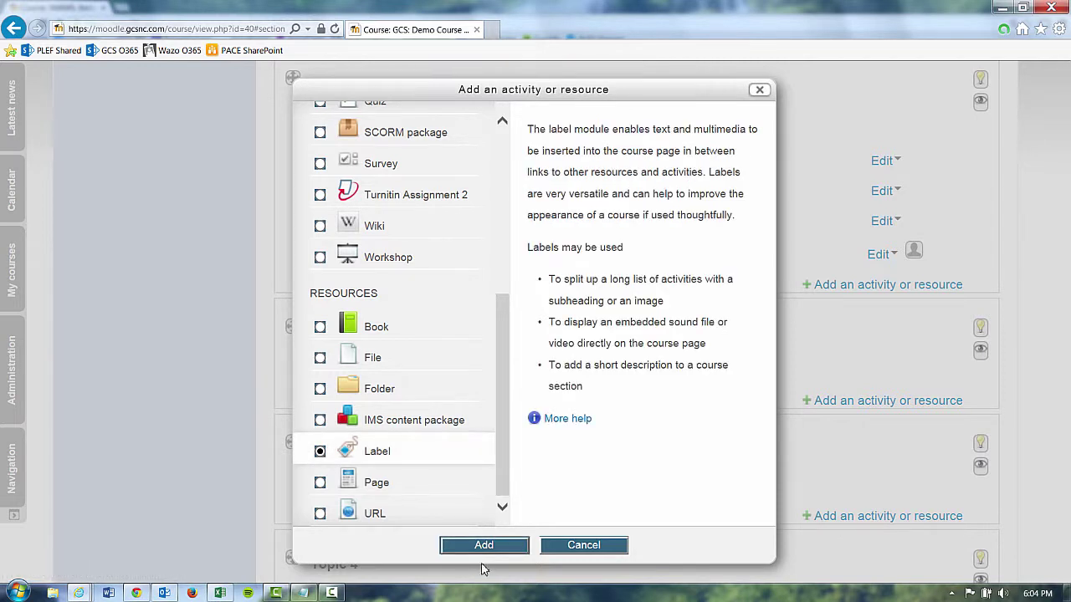
{"action": "left_click", "coordinate": [483, 546]}
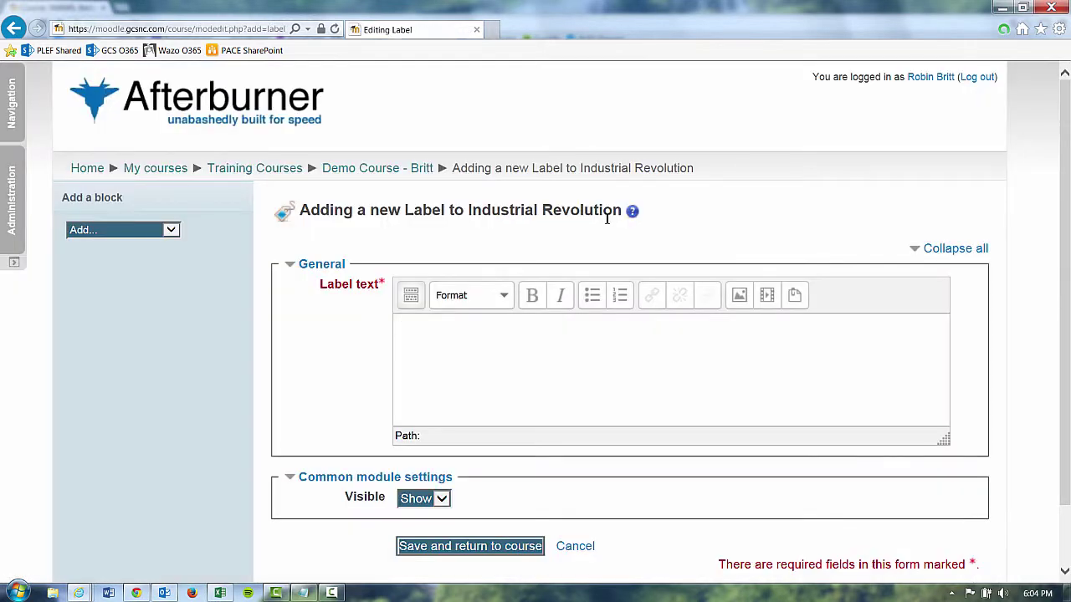
{"action": "type", "text": "Required Ac"}
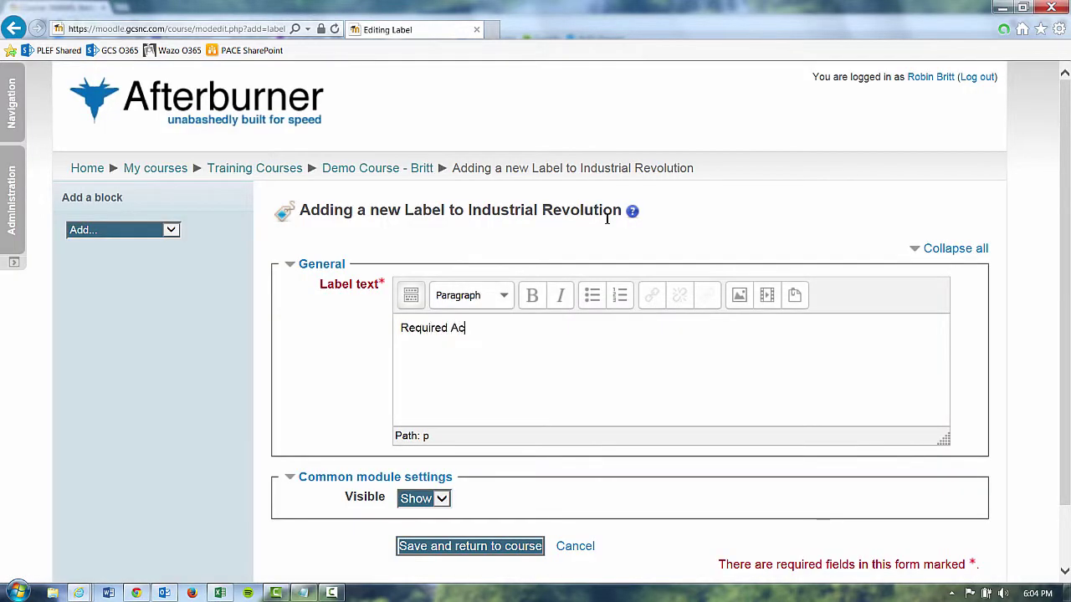
{"action": "type", "text": "tivities"}
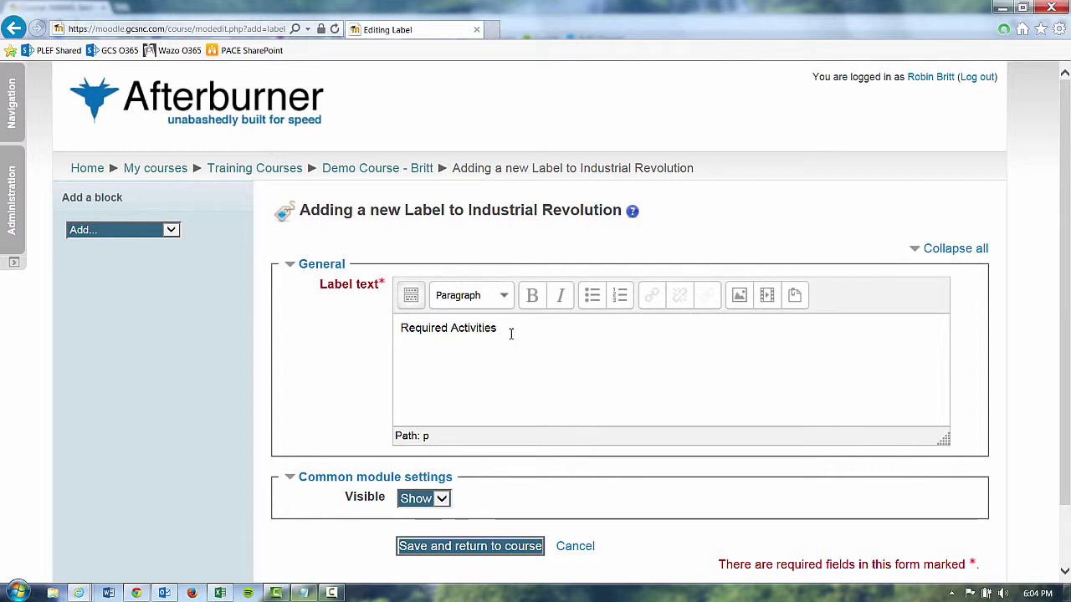
- Make the "Required Activities" label text bold, then save the label and return to the course
{"action": "left_click_drag", "start_coordinate": [500, 328], "coordinate": [400, 328]}
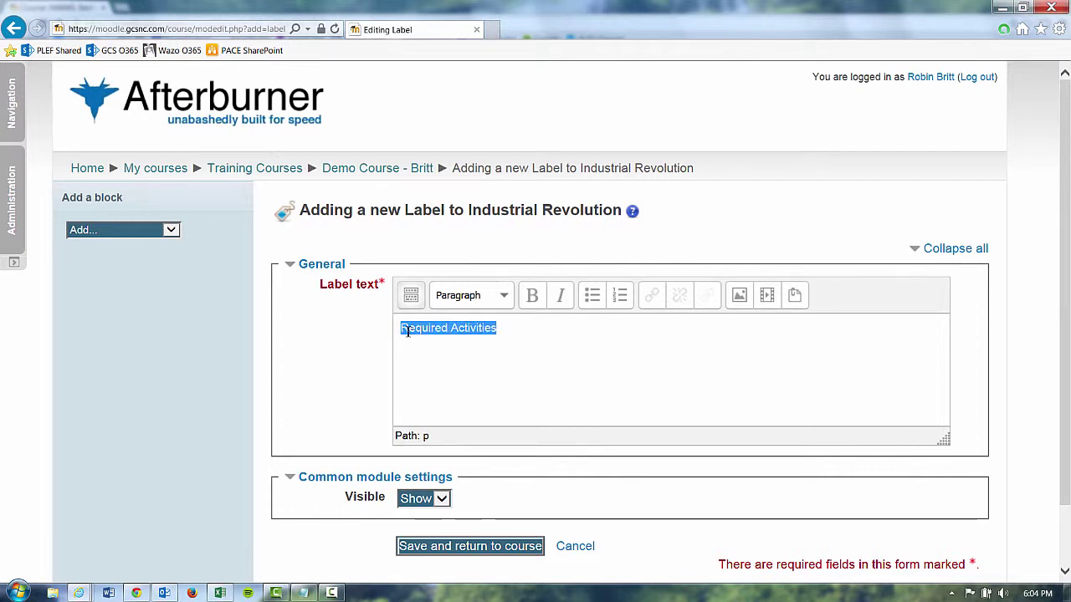
{"action": "left_click", "coordinate": [532, 296]}
{"action": "left_click", "coordinate": [540, 483]}
{"action": "scroll", "coordinate": [541, 483], "scroll_direction": "down", "scroll_amount": 1}
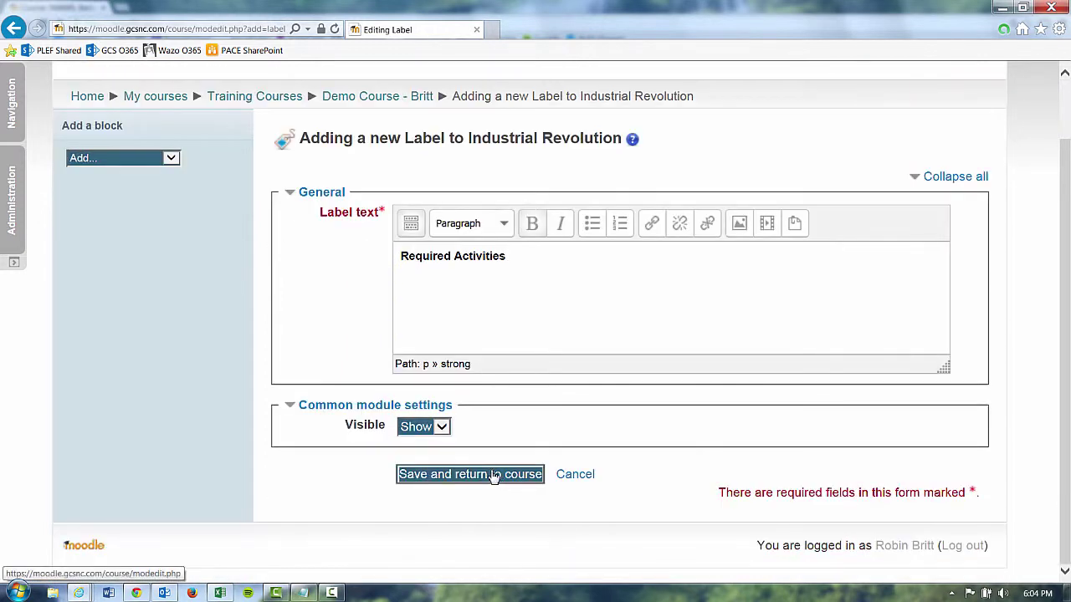
{"action": "left_click", "coordinate": [497, 473]}
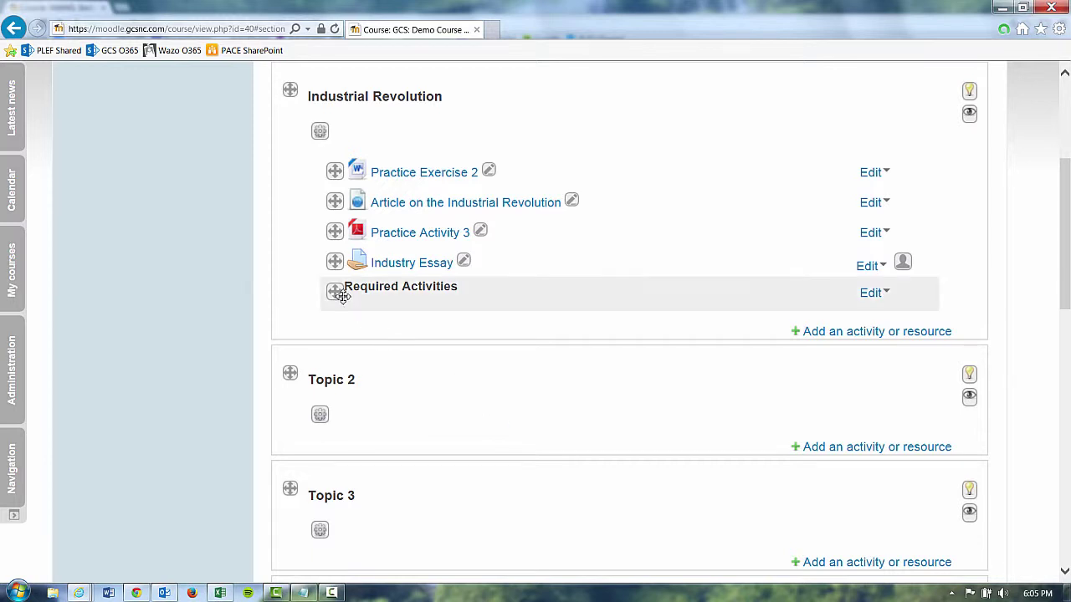
- Move the Required Activities label above Practice Exercise 2 and indent Practice Exercise 2 one level beneath it
{"action": "left_click_drag", "start_coordinate": [334, 291], "coordinate": [336, 171]}
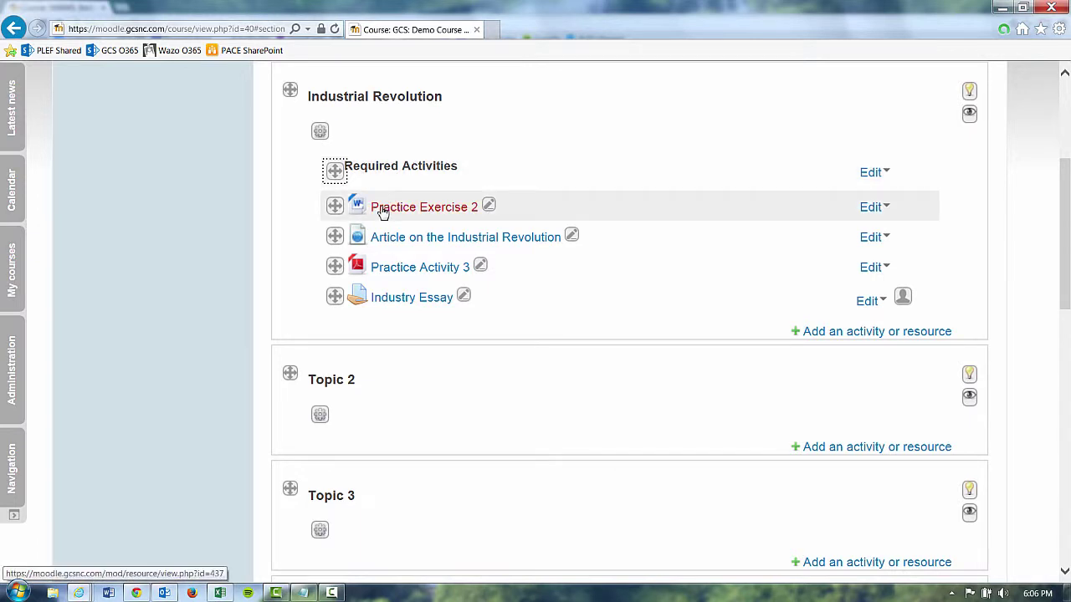
{"action": "left_click", "coordinate": [874, 209]}
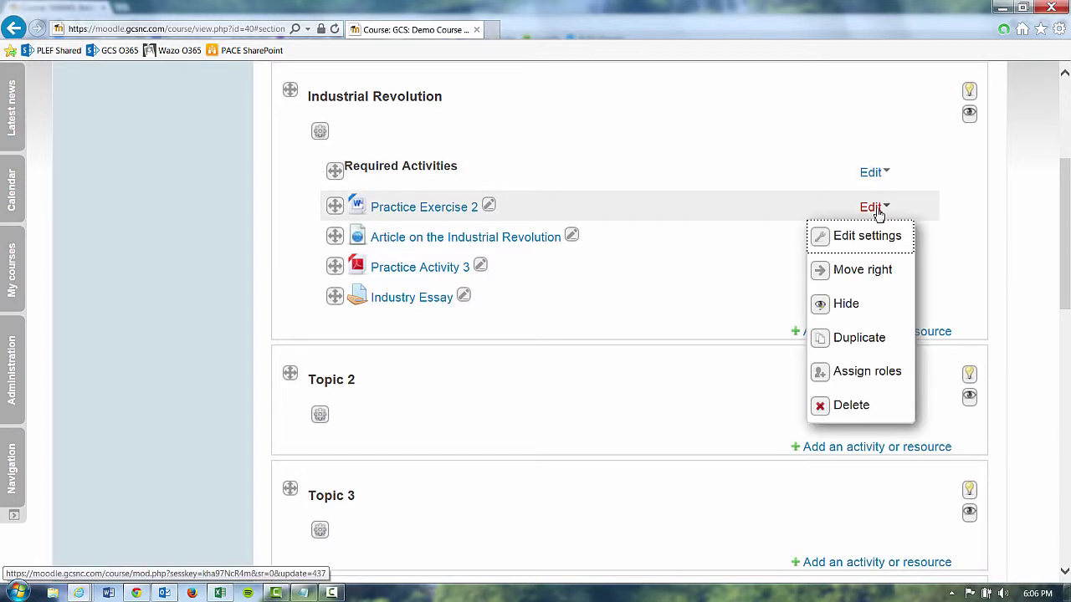
{"action": "left_click", "coordinate": [864, 271]}
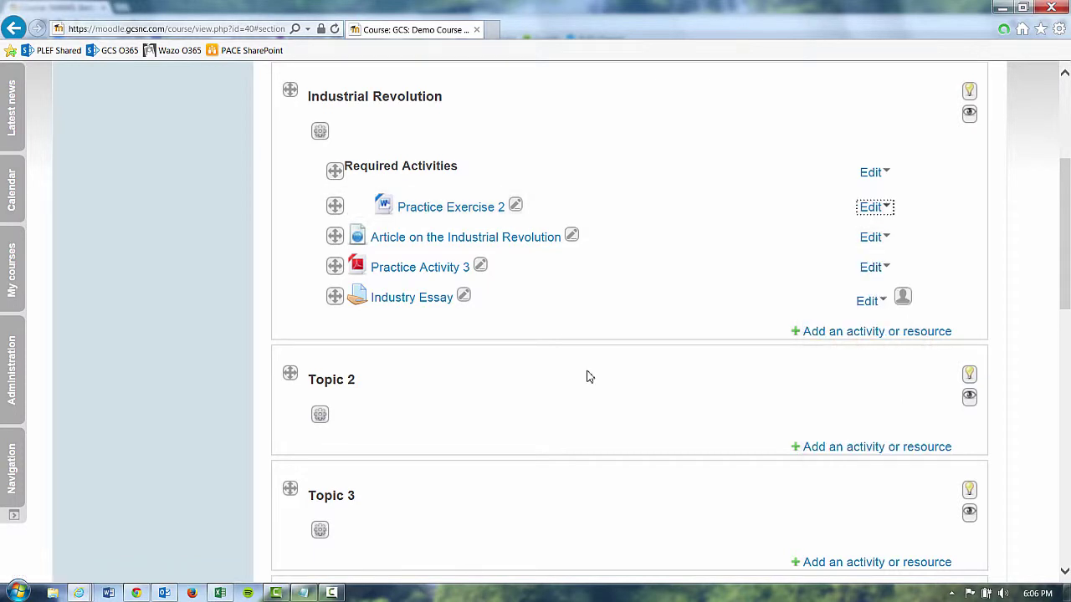
- Add a Label resource to the Industrial Revolution section with the text "Choice Activities"
{"action": "left_click", "coordinate": [830, 332]}
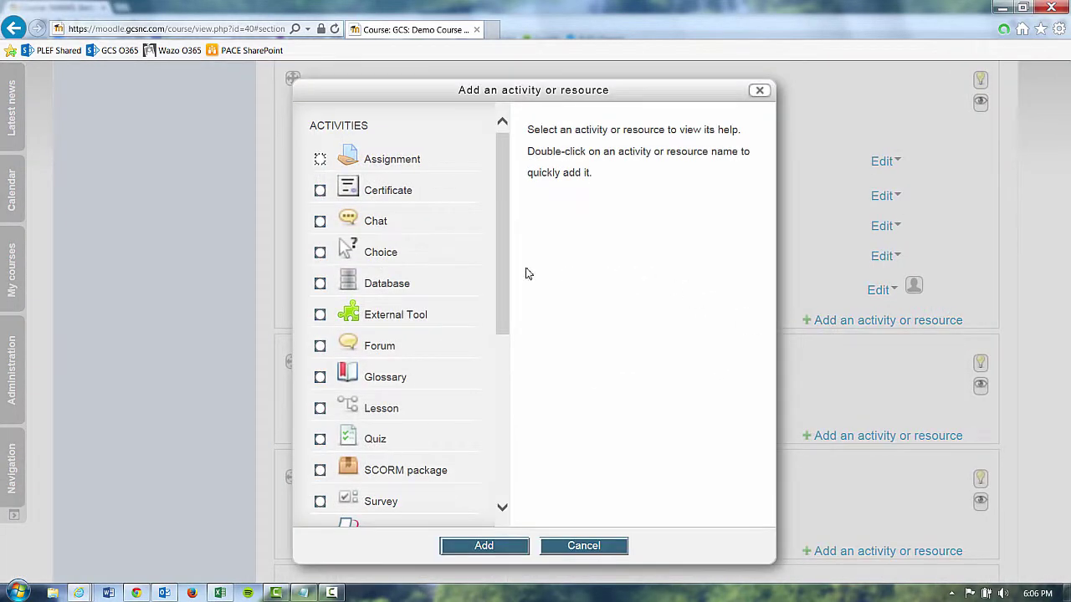
{"action": "left_click_drag", "start_coordinate": [505, 257], "coordinate": [504, 430]}
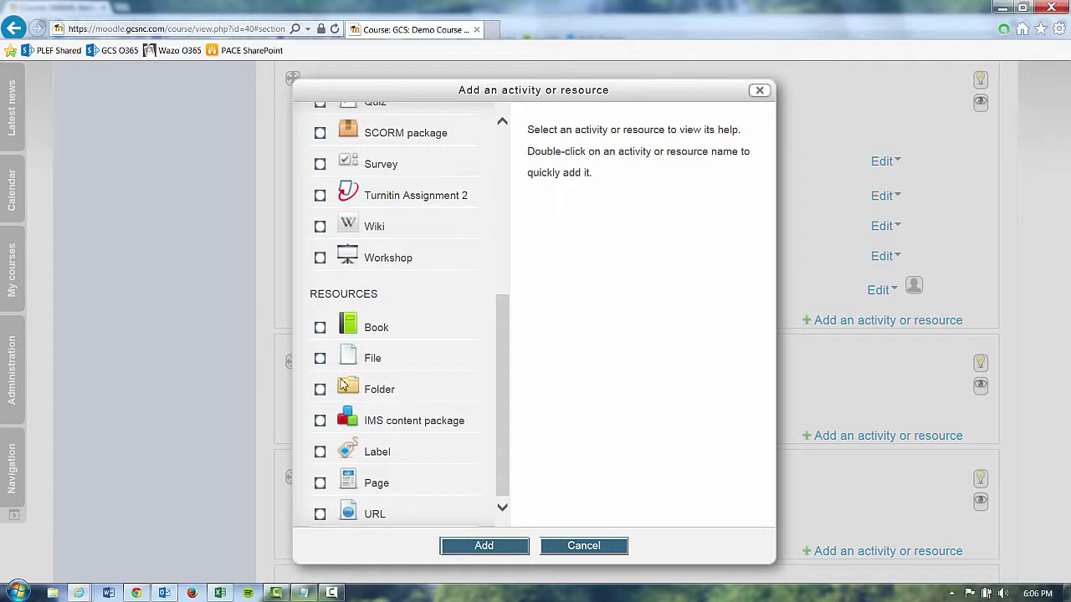
{"action": "left_click", "coordinate": [319, 453]}
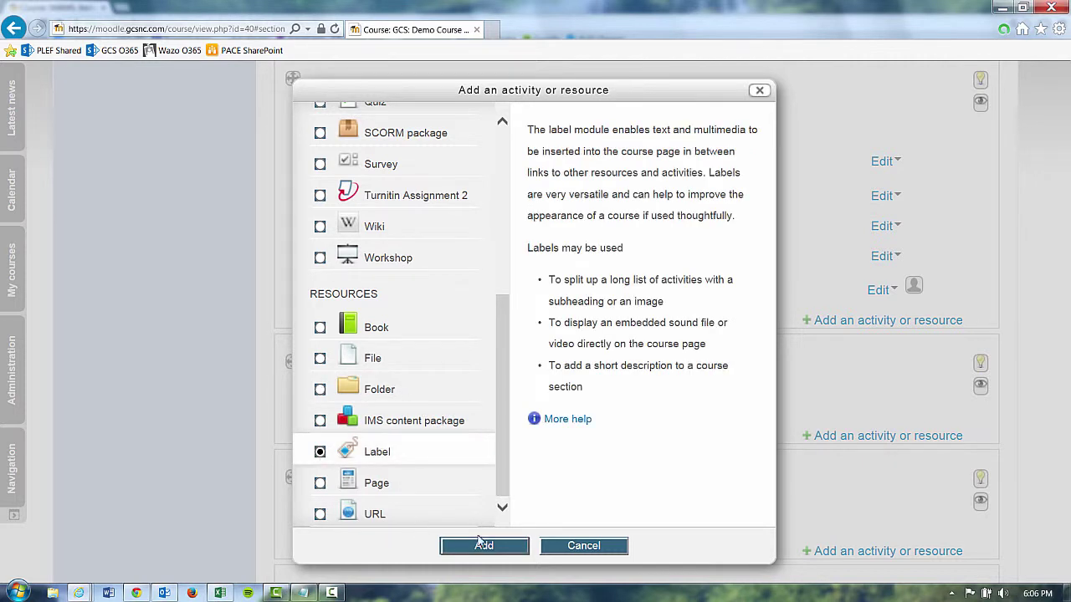
{"action": "left_click", "coordinate": [483, 546]}
{"action": "left_click", "coordinate": [449, 348]}
{"action": "type", "text": "Choice Activities"}
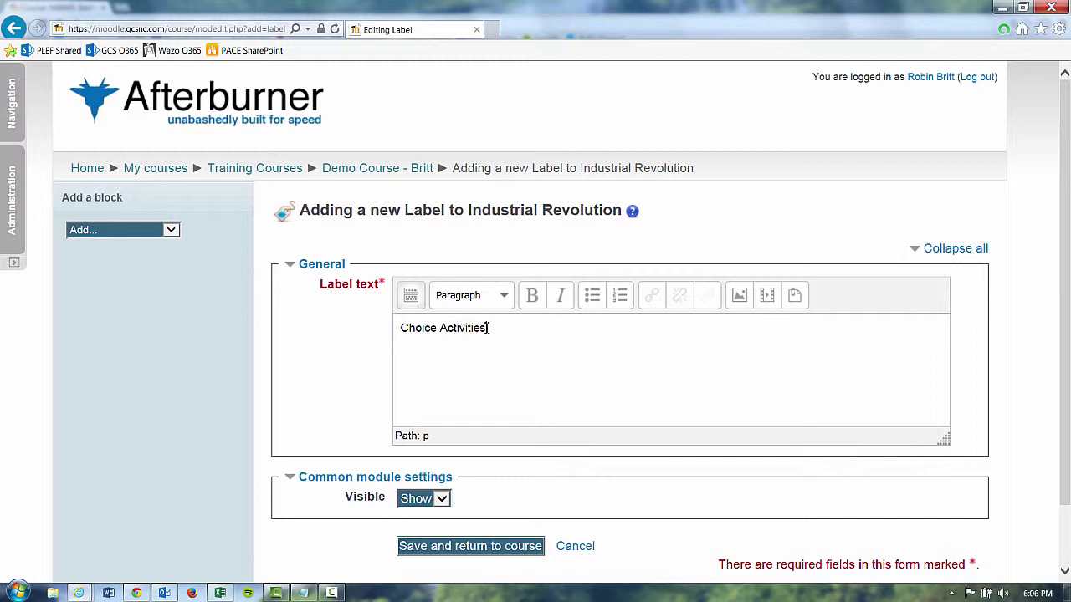
- Make the "Choice Activities" label text bold, then save the label and return to the course
{"action": "left_click_drag", "start_coordinate": [488, 327], "coordinate": [401, 328]}
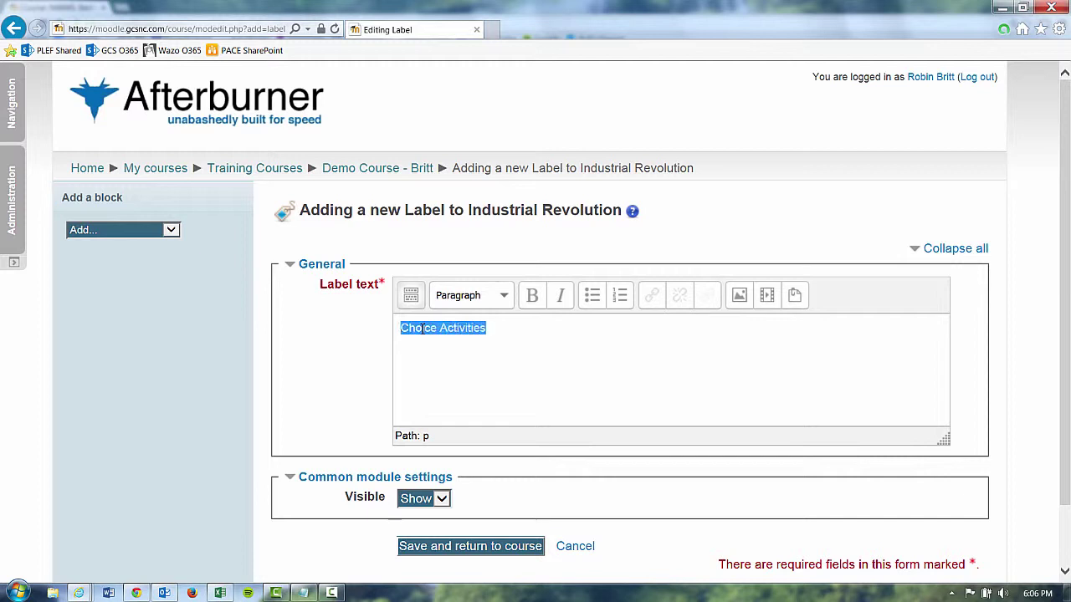
{"action": "left_click", "coordinate": [532, 295]}
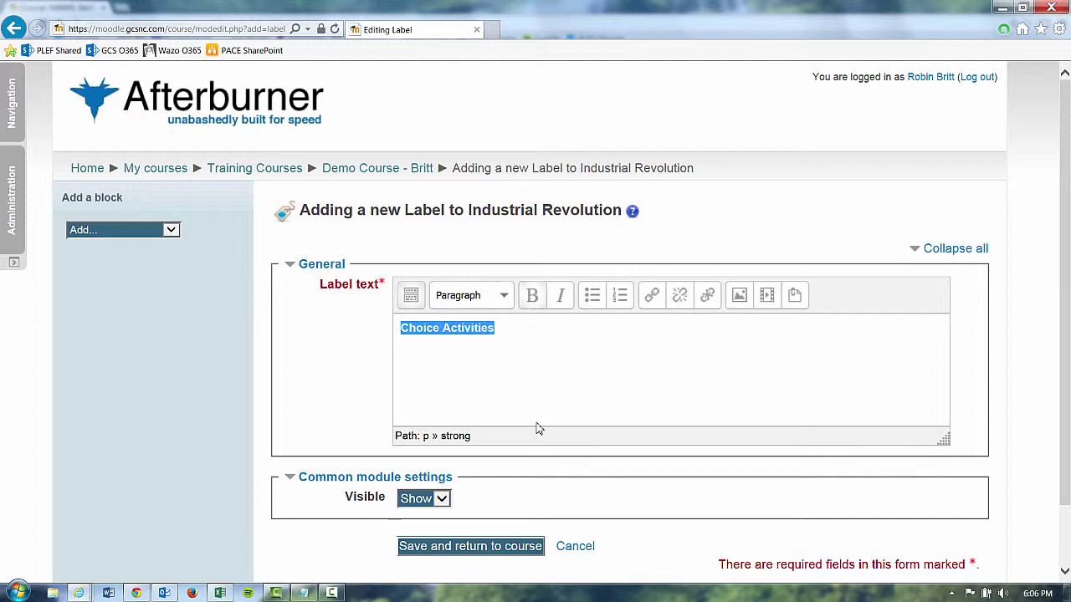
{"action": "left_click", "coordinate": [536, 549]}
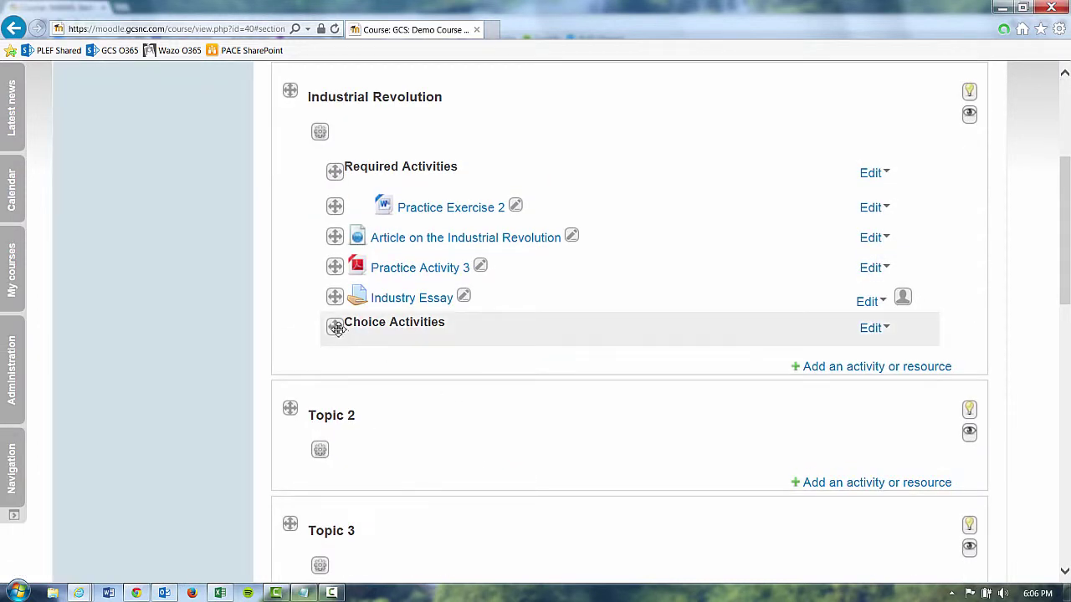
- Move the Choice Activities label above Article on the Industrial Revolution and indent that article and Practice Activity 3 one level
{"action": "left_click_drag", "start_coordinate": [337, 327], "coordinate": [337, 243]}
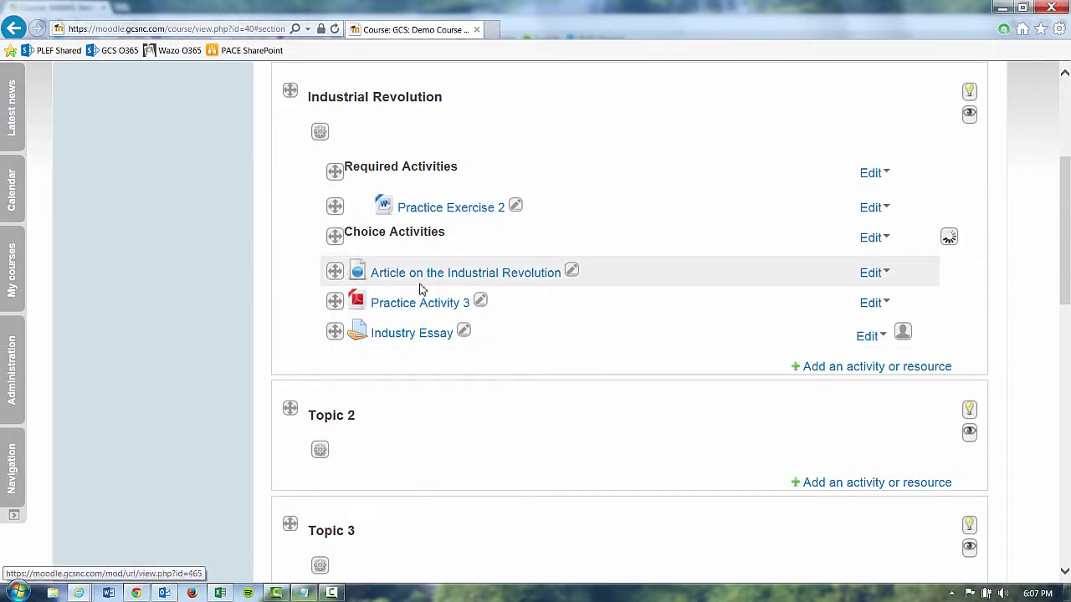
{"action": "left_click", "coordinate": [868, 274]}
{"action": "left_click", "coordinate": [861, 333]}
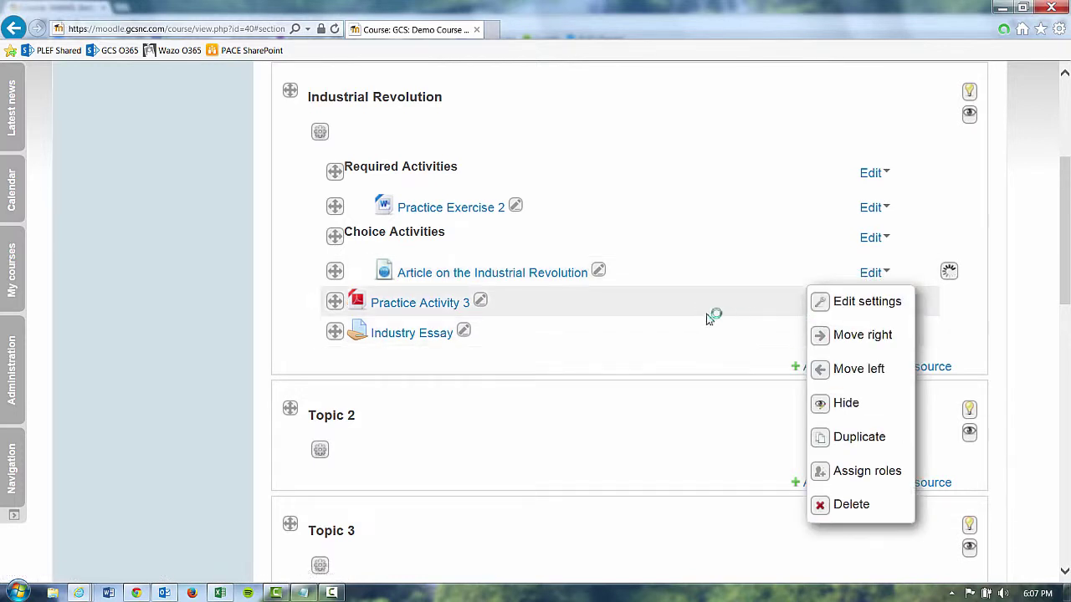
{"action": "left_click", "coordinate": [870, 304]}
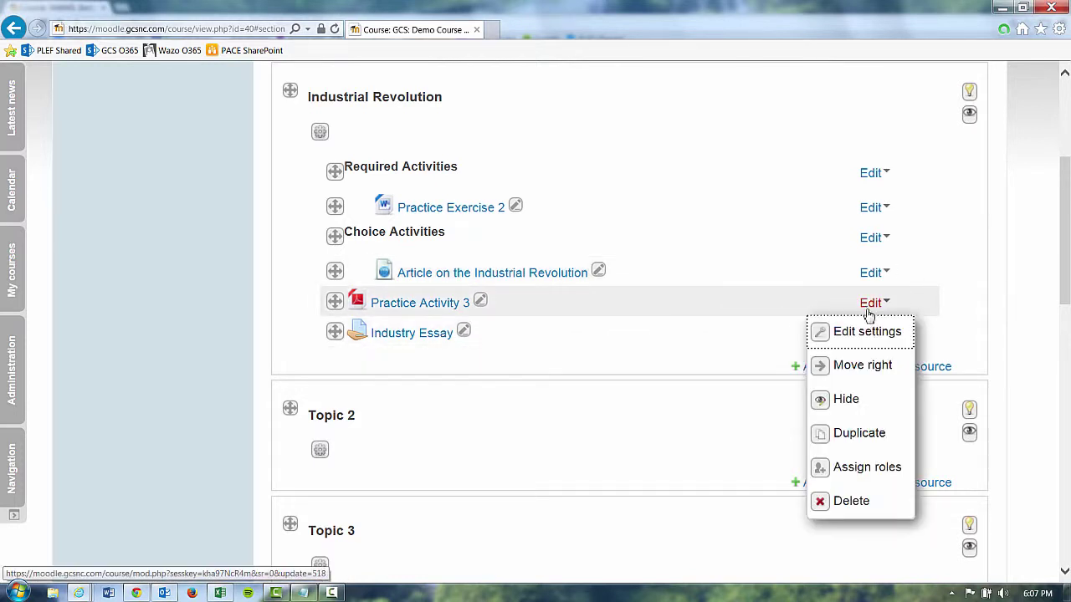
{"action": "left_click", "coordinate": [863, 365]}
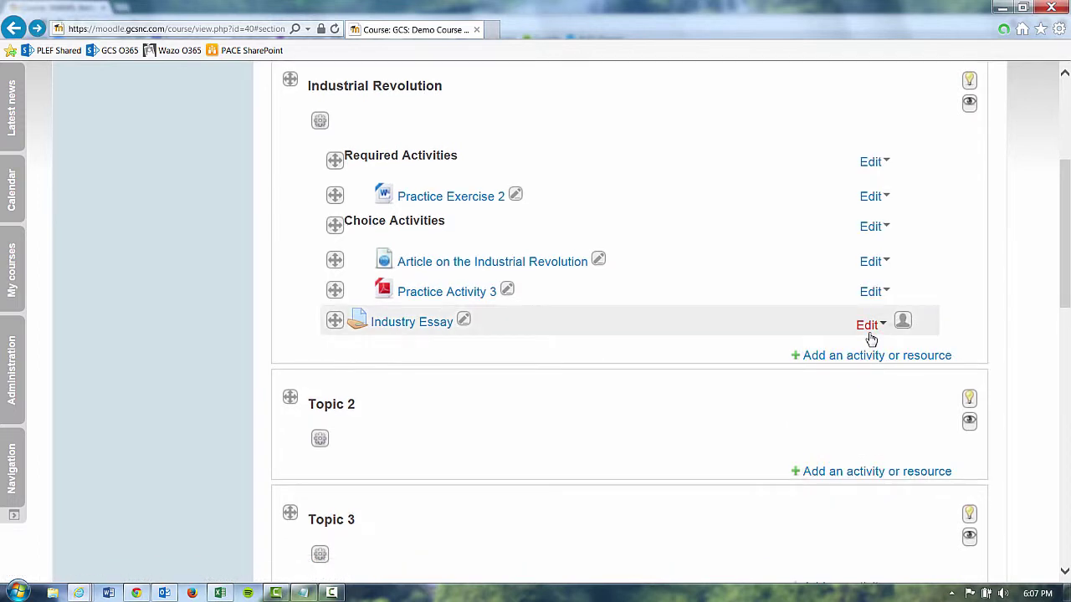
- Add another Label resource to the Industrial Revolution section with the text "Mastery Assessment"
{"action": "left_click", "coordinate": [833, 360]}
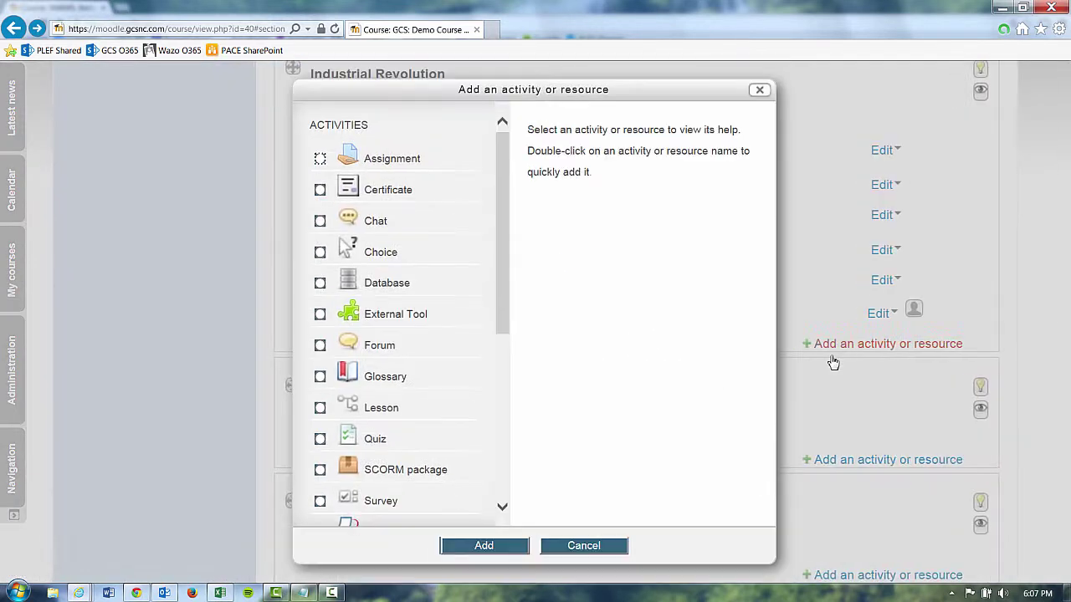
{"action": "left_click_drag", "start_coordinate": [500, 263], "coordinate": [513, 435]}
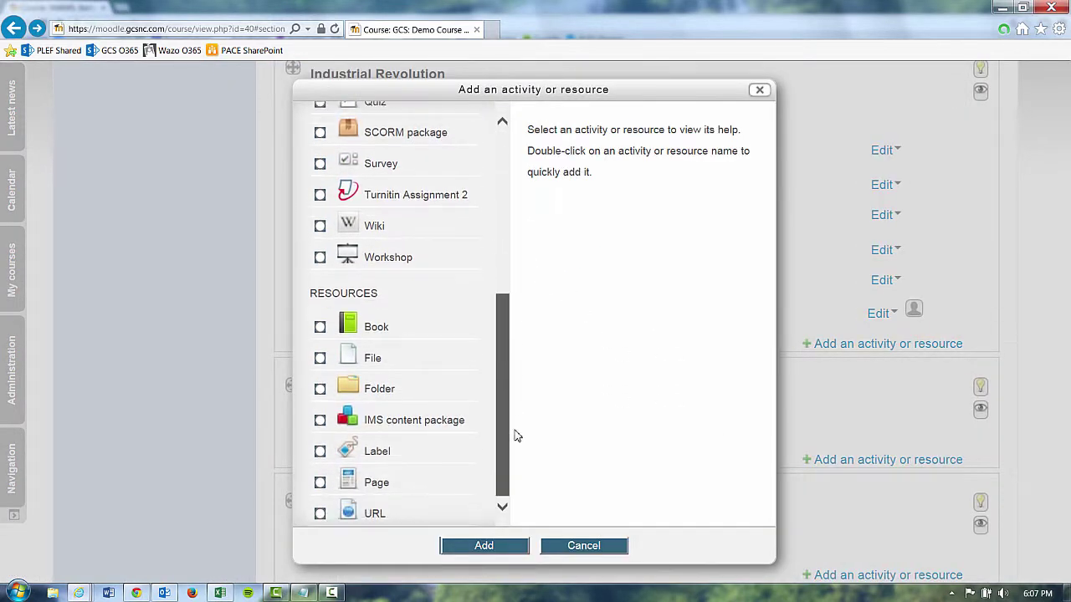
{"action": "left_click", "coordinate": [320, 450]}
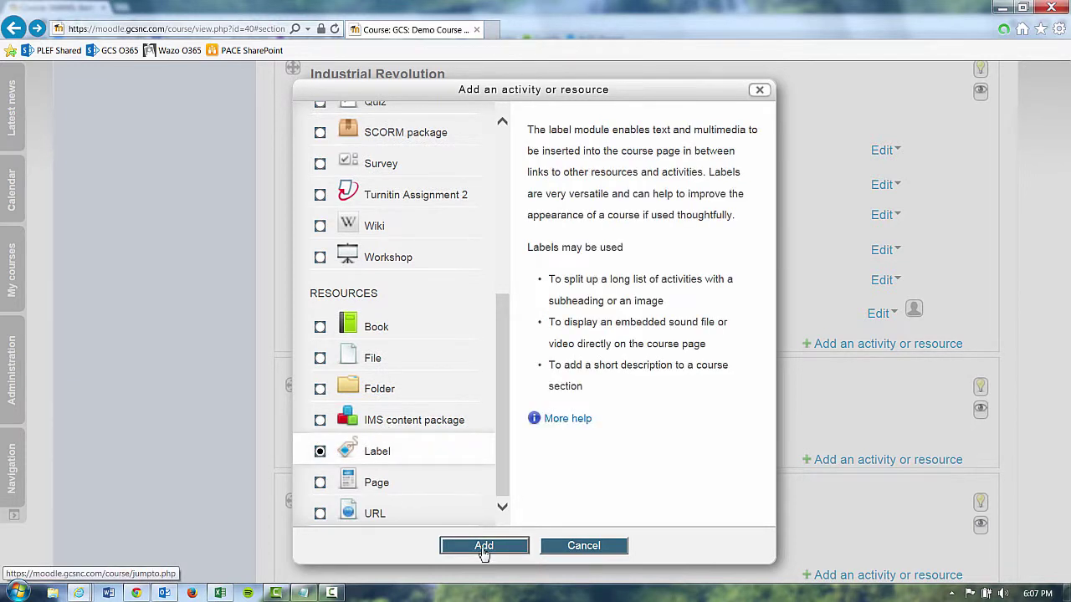
{"action": "left_click", "coordinate": [483, 548]}
{"action": "type", "text": "Master"}
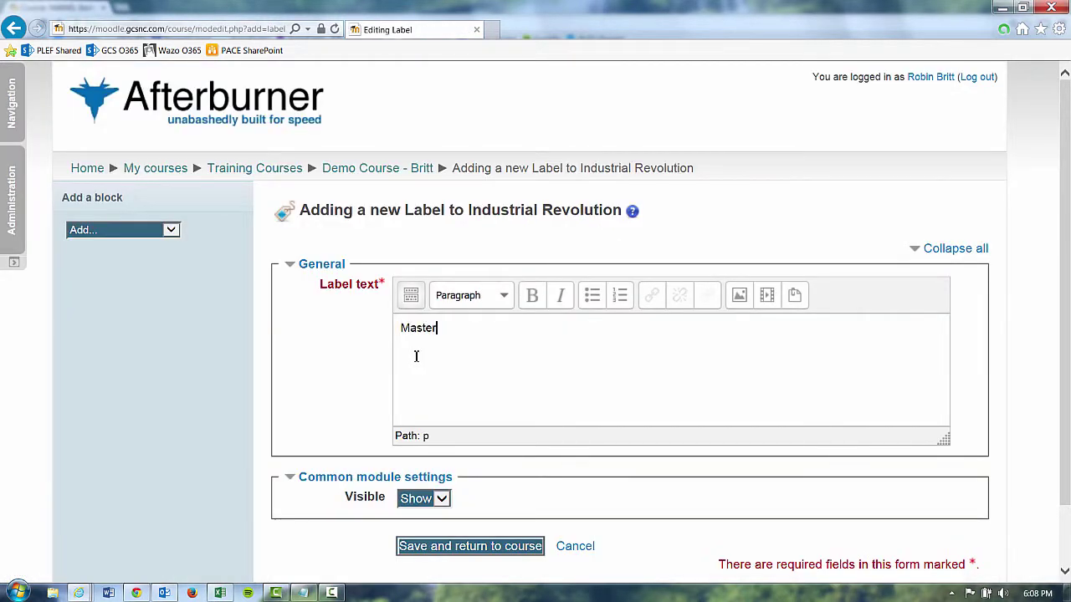
{"action": "type", "text": "y Assessment"}
- Make the "Mastery Assessment" label text bold, then save the label and return to the course
{"action": "left_click_drag", "start_coordinate": [509, 328], "coordinate": [399, 327]}
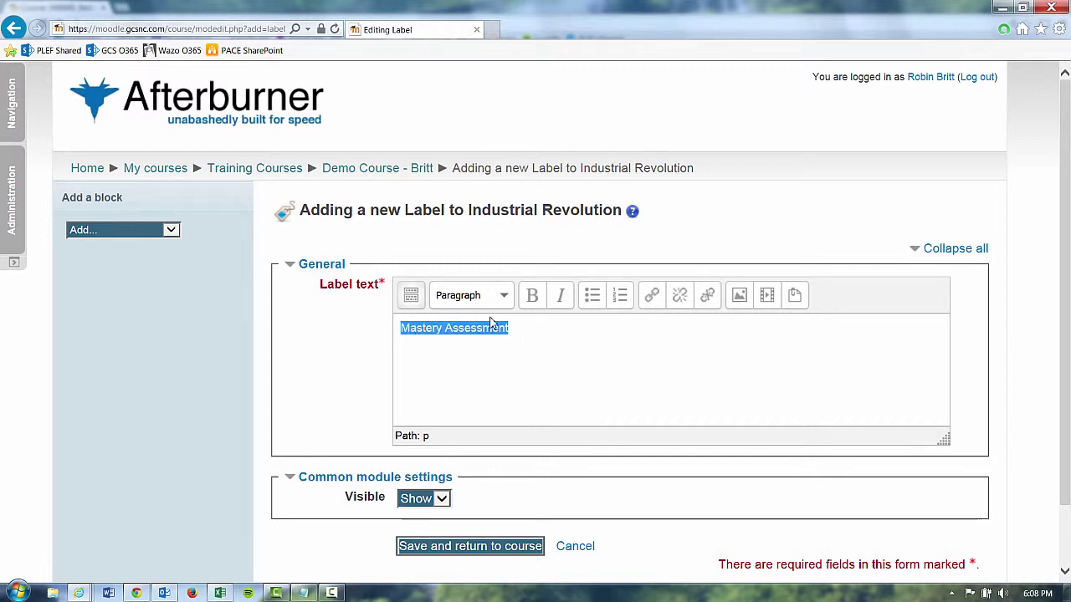
{"action": "left_click", "coordinate": [532, 295]}
{"action": "left_click", "coordinate": [521, 547]}
- Move the Mastery Assessment label above Industry Essay and indent Industry Essay one level beneath it
{"action": "left_click_drag", "start_coordinate": [335, 358], "coordinate": [335, 332]}
{"action": "left_click", "coordinate": [868, 370]}
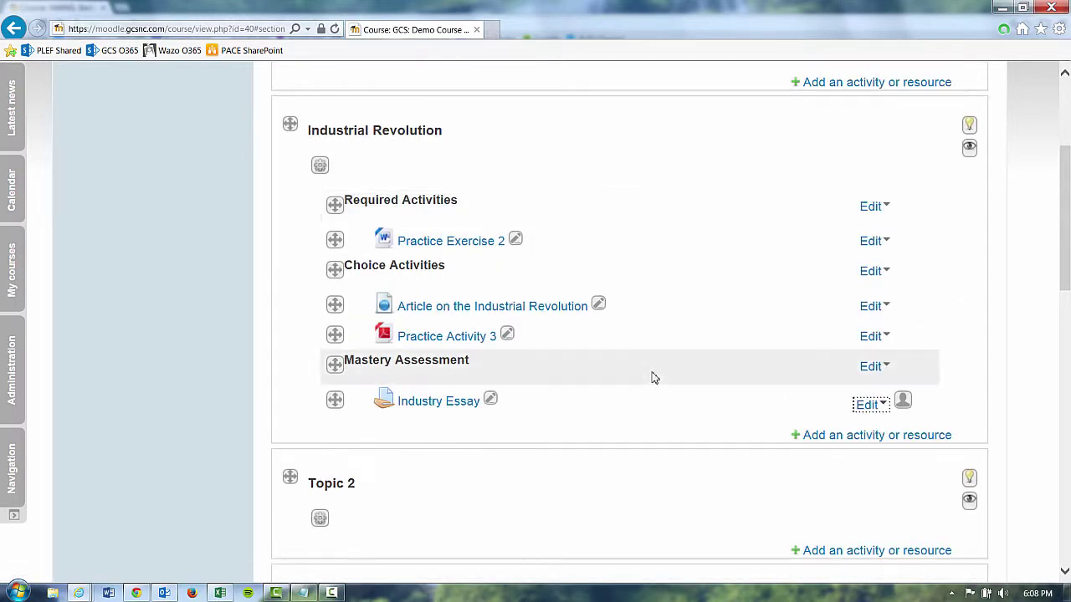
- Turn off course editing and open the Industry Essay assignment in the Industrial Revolution section
{"action": "scroll", "coordinate": [650, 377], "scroll_direction": "up", "scroll_amount": 3}
{"action": "left_click", "coordinate": [952, 170]}
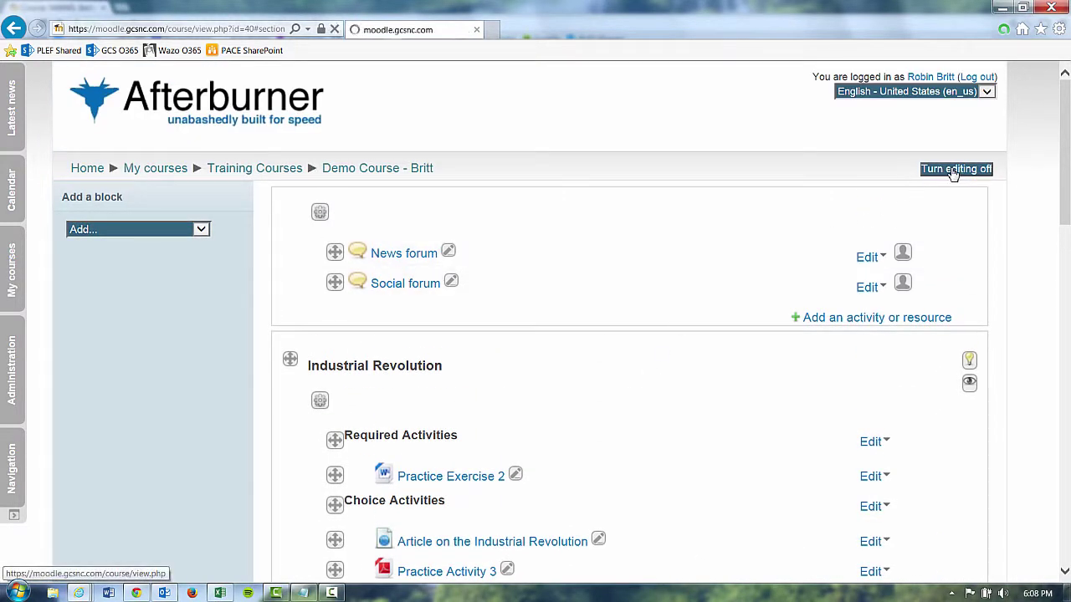
{"action": "scroll", "coordinate": [586, 326], "scroll_direction": "down", "scroll_amount": 1}
{"action": "scroll", "coordinate": [502, 276], "scroll_direction": "down", "scroll_amount": 1}
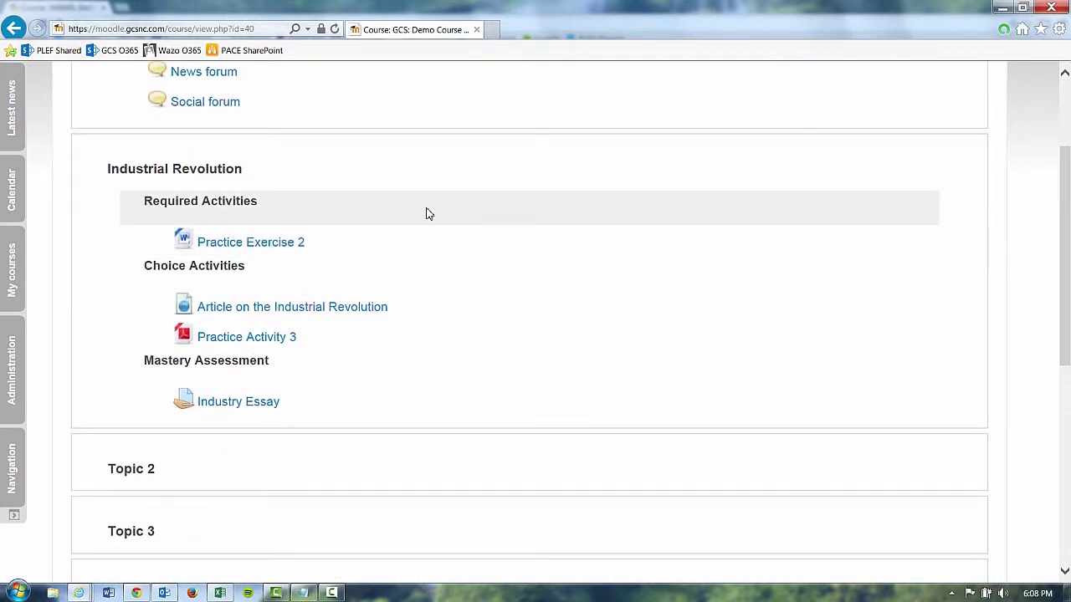
{"action": "left_click", "coordinate": [269, 409]}
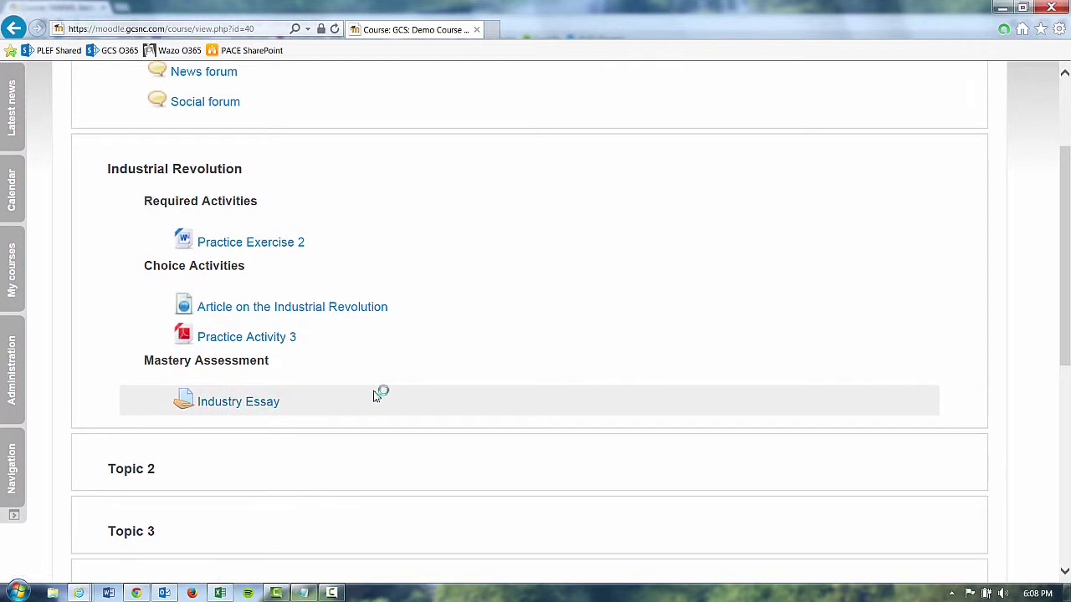